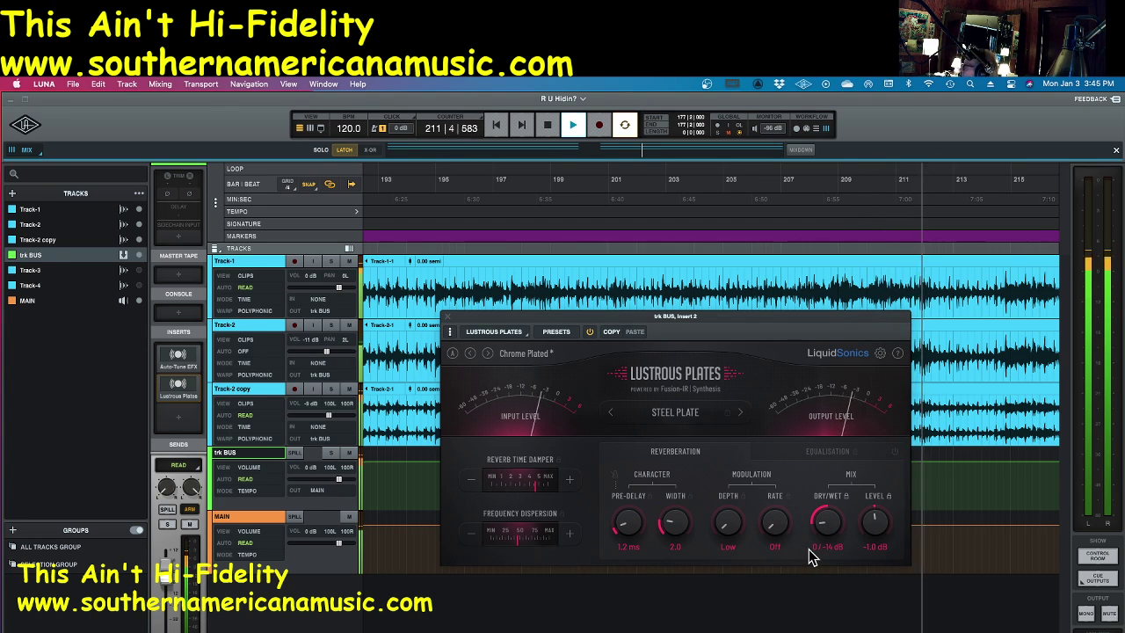
Lower the output level of the Lustrous Plates reverb on the trk BUS slightly and close its plug-in window.
mouse_move(877, 523)
left_mouse_down()
mouse_move(882, 505)
mouse_move(875, 518)
left_mouse_up()
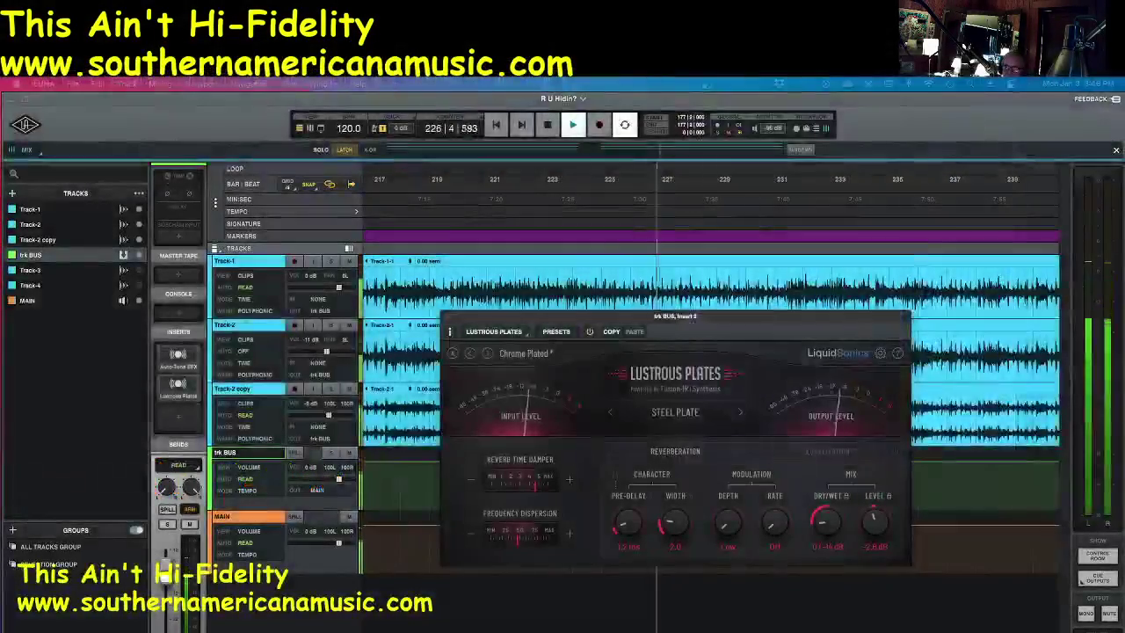
left_click(446, 316)
Examine the inserts, sends and output routing in the channel strips of Track-1, Track-2 and Track-2 copy.
left_click(245, 262)
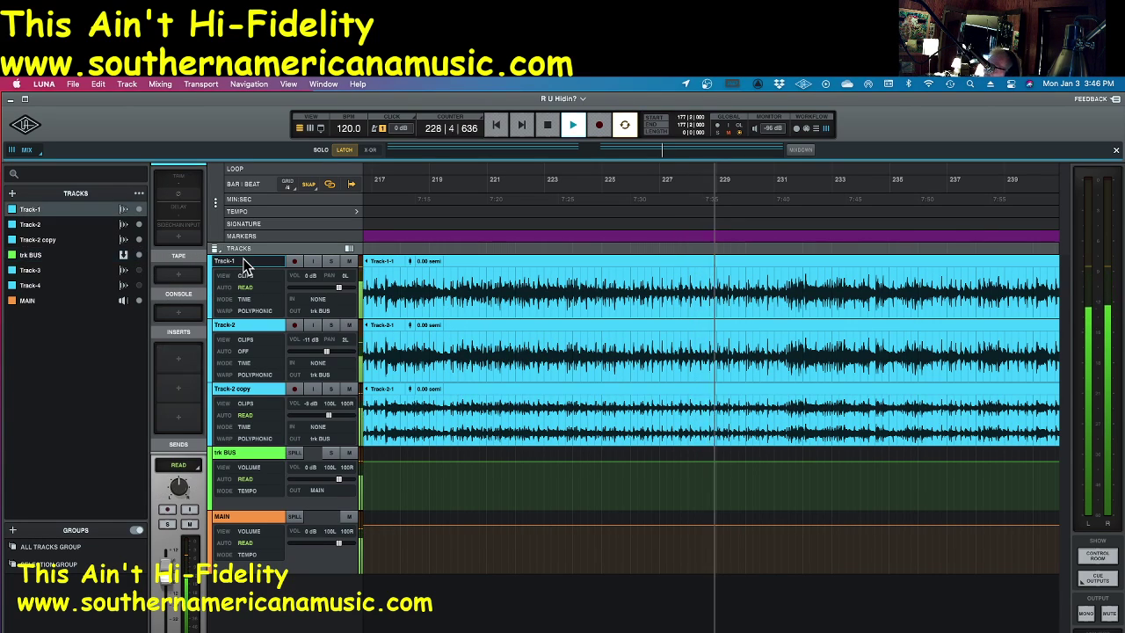
scroll(189, 364, "down", 5)
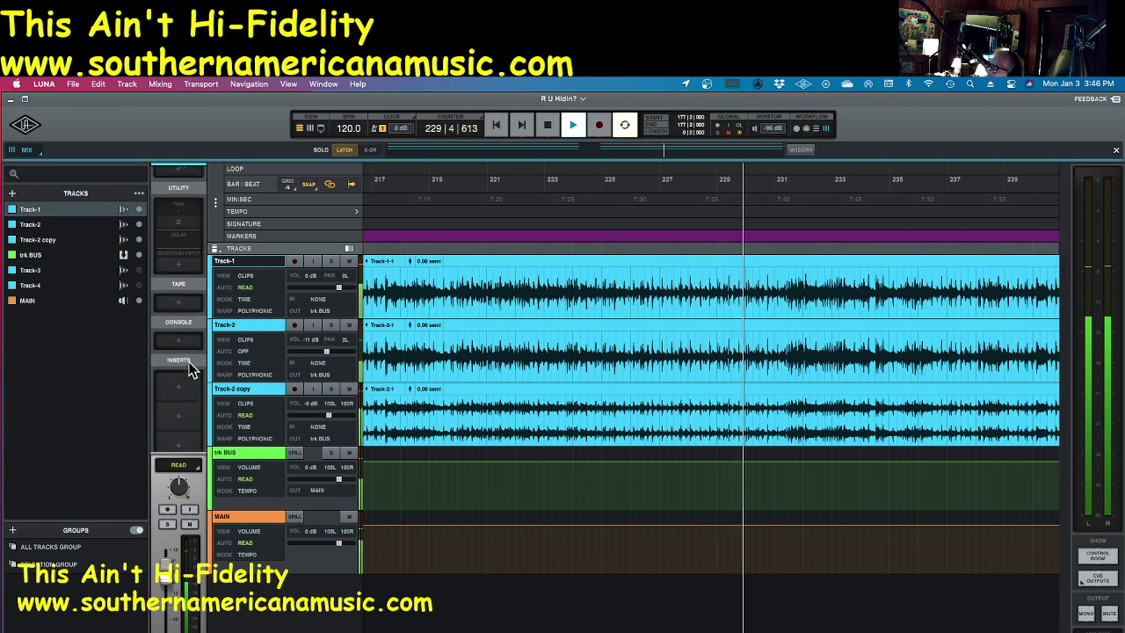
scroll(189, 363, "down", 4)
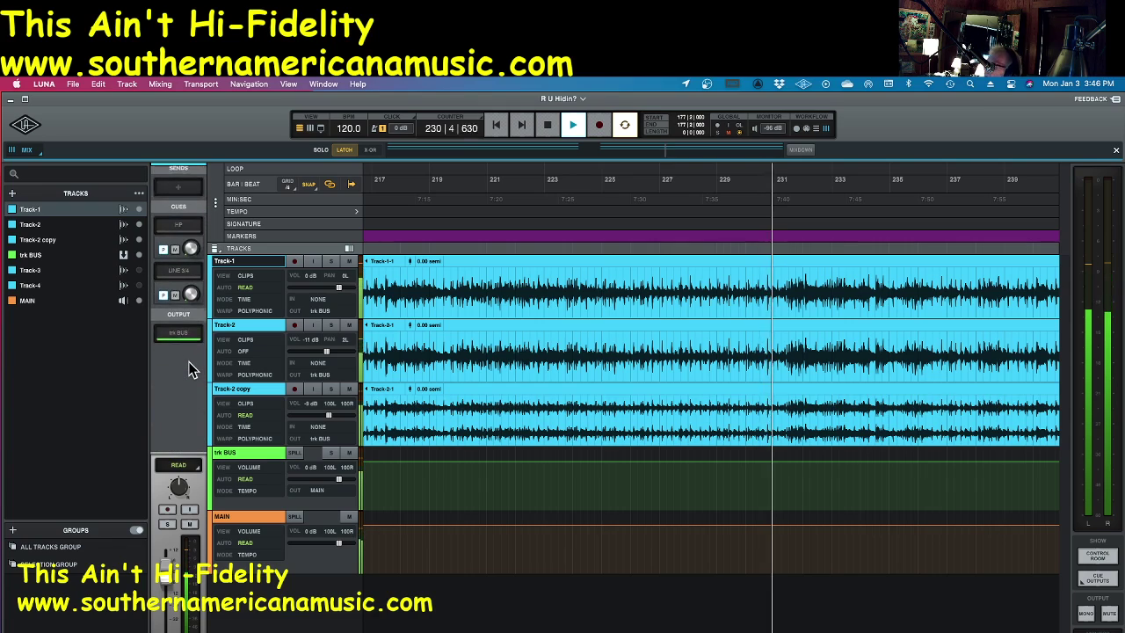
left_click(249, 339)
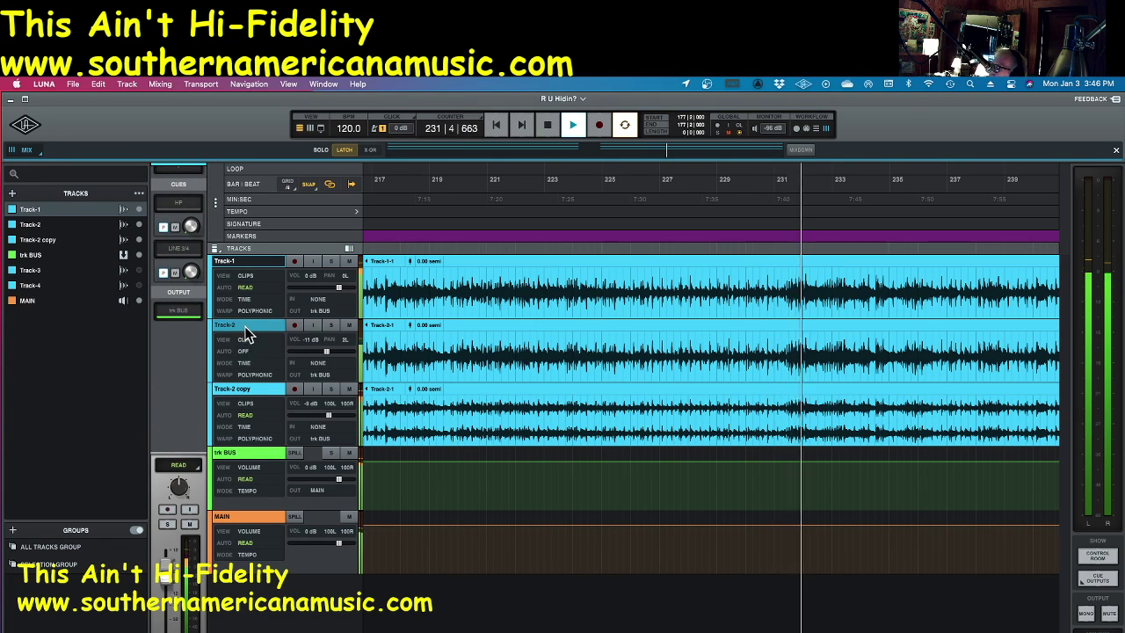
scroll(186, 403, "up", 6)
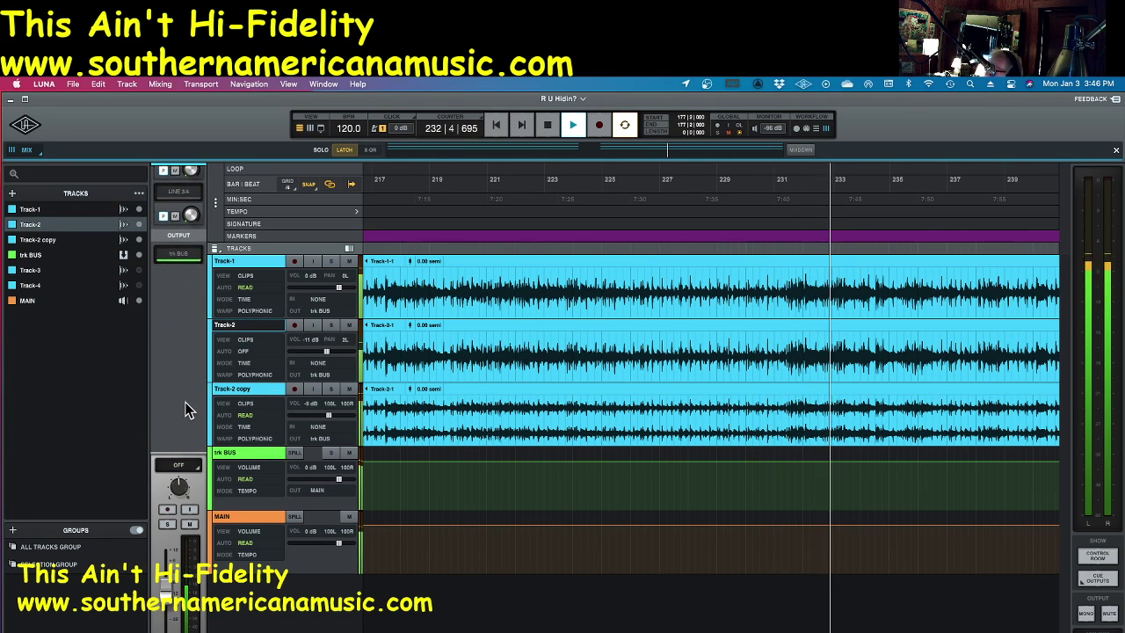
left_click(247, 389)
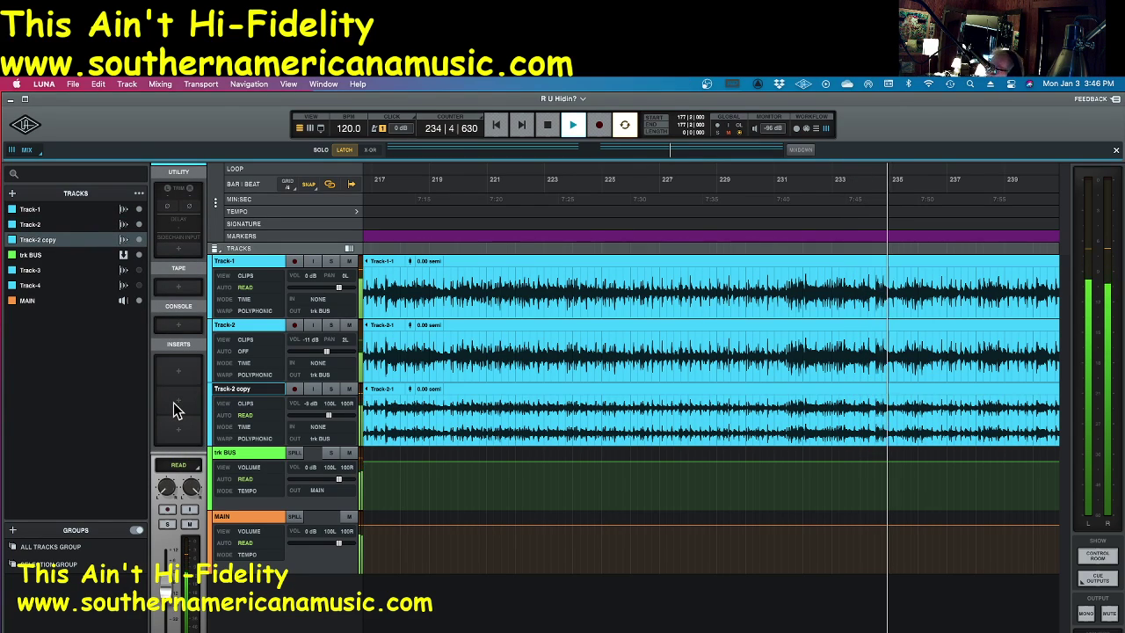
scroll(175, 409, "down", 6)
scroll(175, 409, "down", 5)
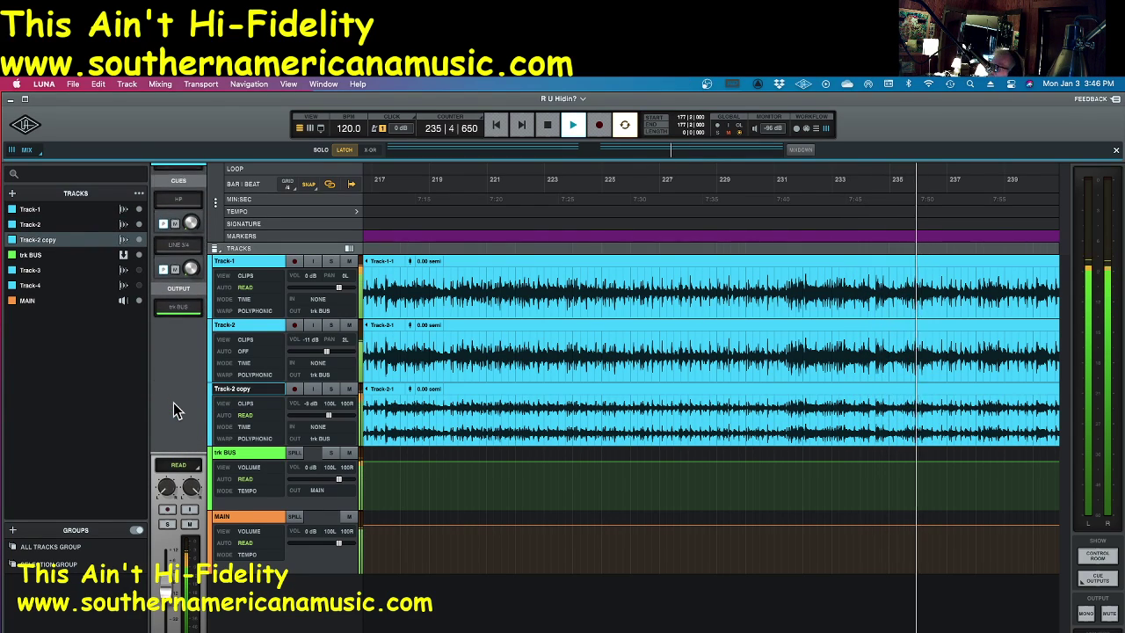
scroll(175, 408, "down", 3)
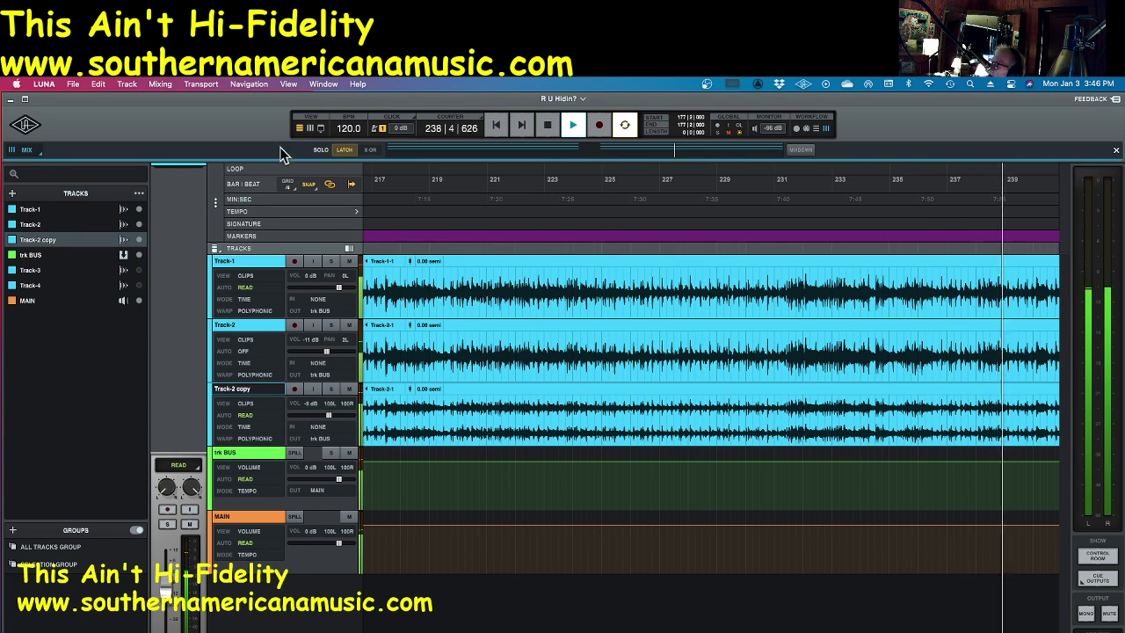
Show the mixer and open the MO-TT compressor inserted on the MAIN channel, positioned so all its controls are visible.
left_click(310, 129)
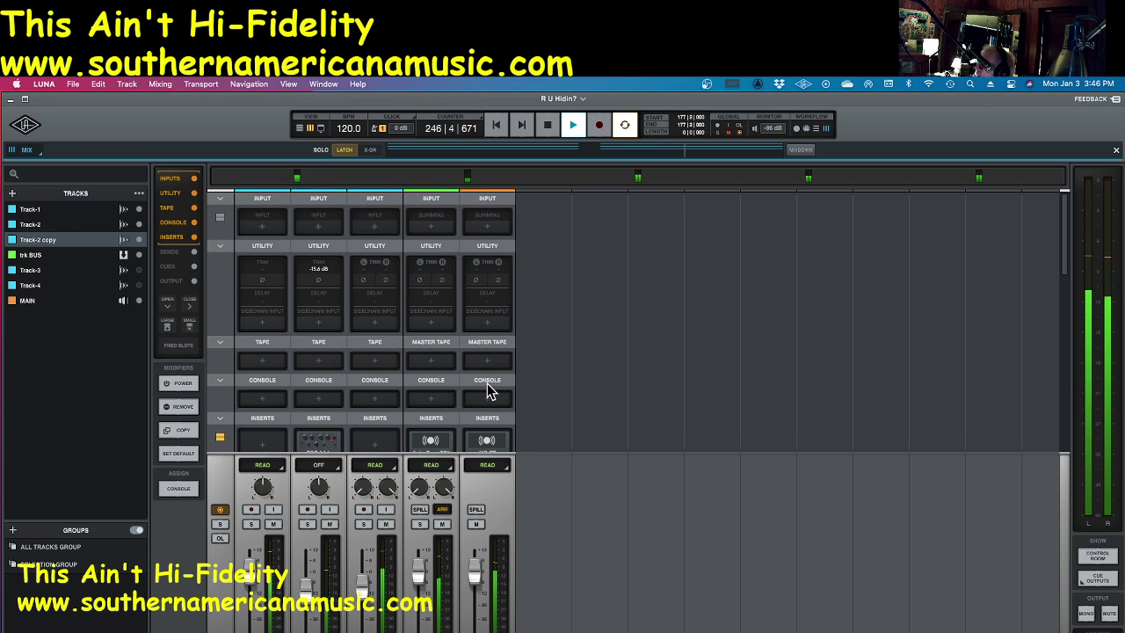
scroll(443, 305, "down", 3)
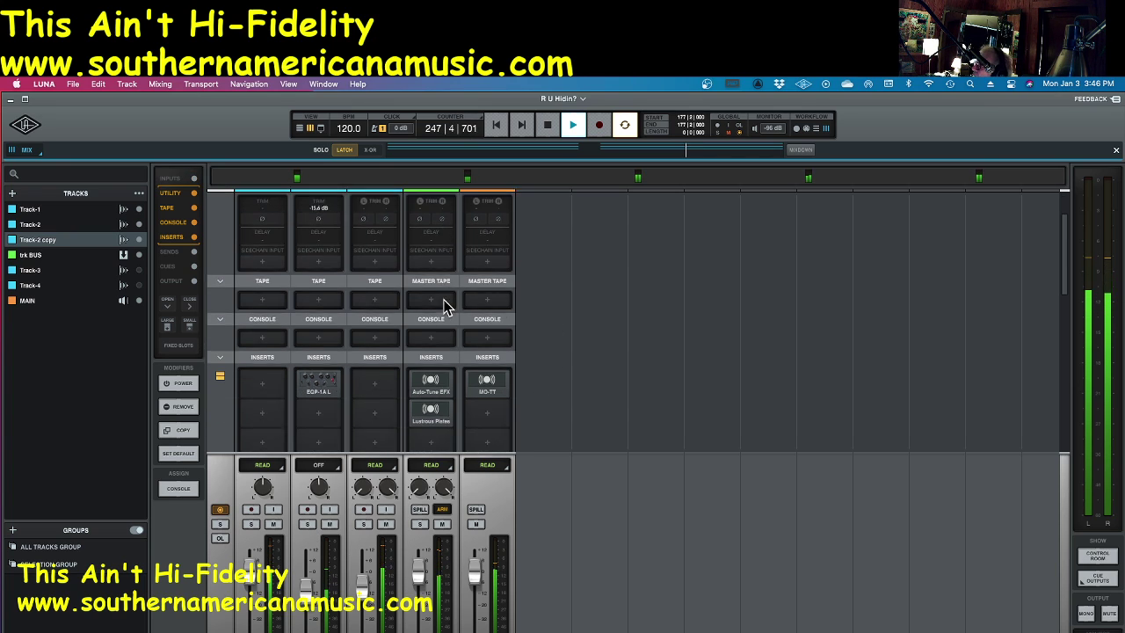
scroll(442, 305, "down", 1)
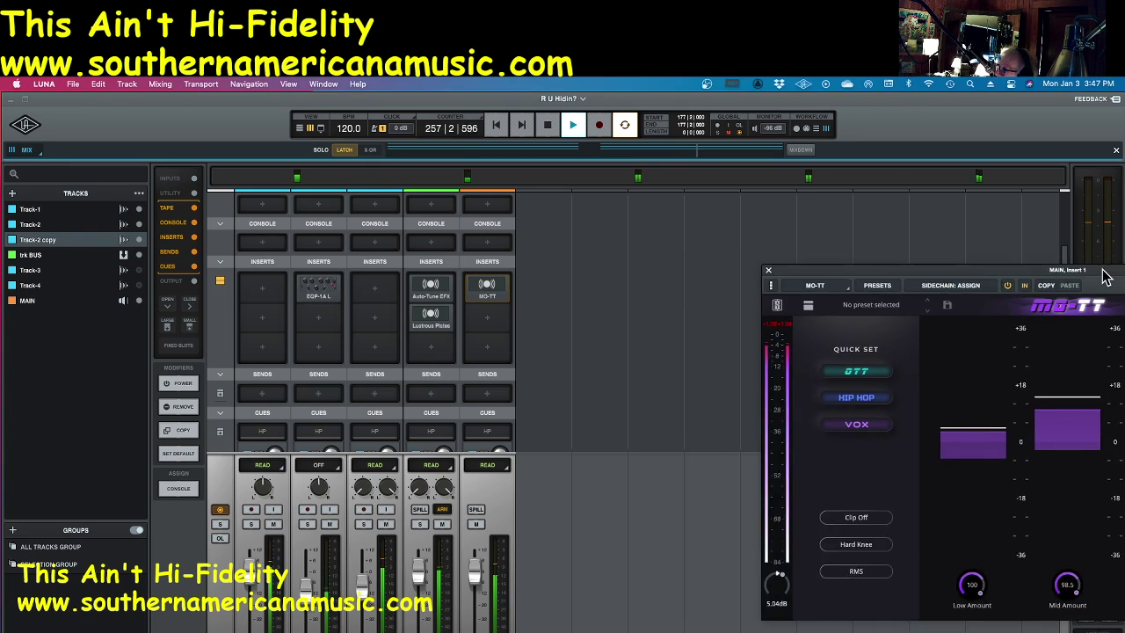
left_click_drag(1088, 264, 710, 251)
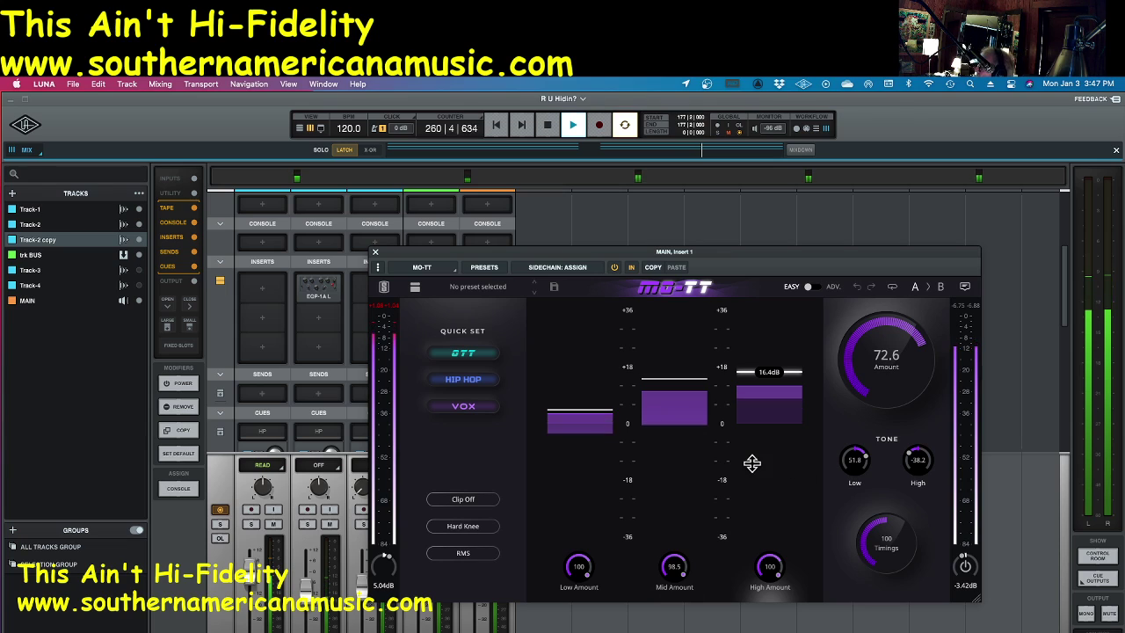
Adjust the MO-TT band levels to about 13 dB for low, about 18 dB for mid and about 15.5 dB for high.
mouse_move(739, 355)
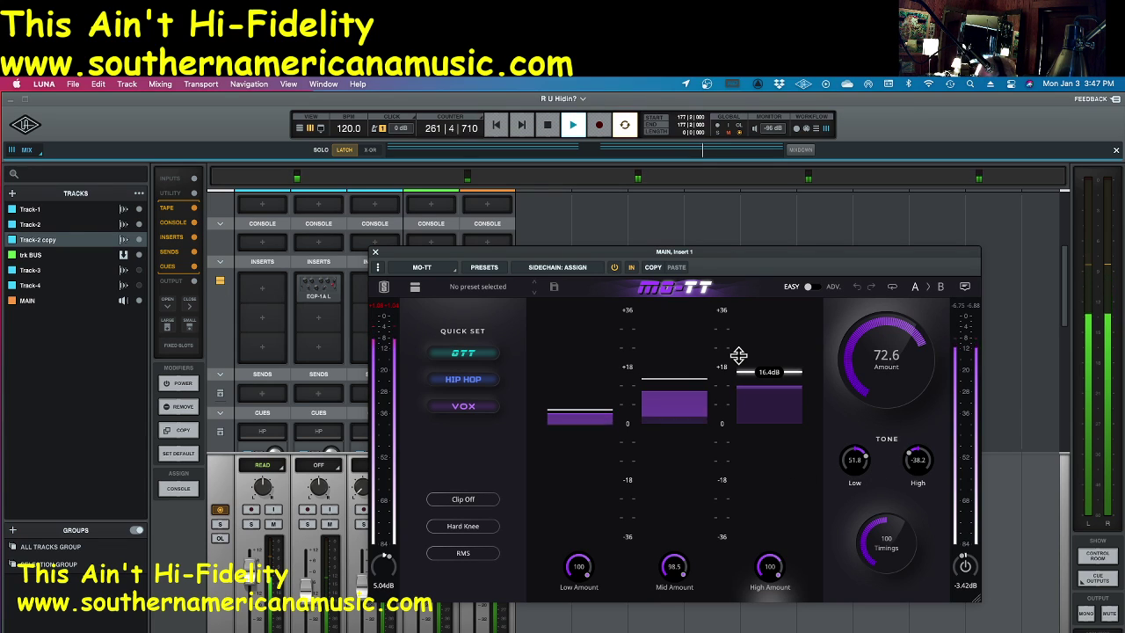
mouse_move(580, 410)
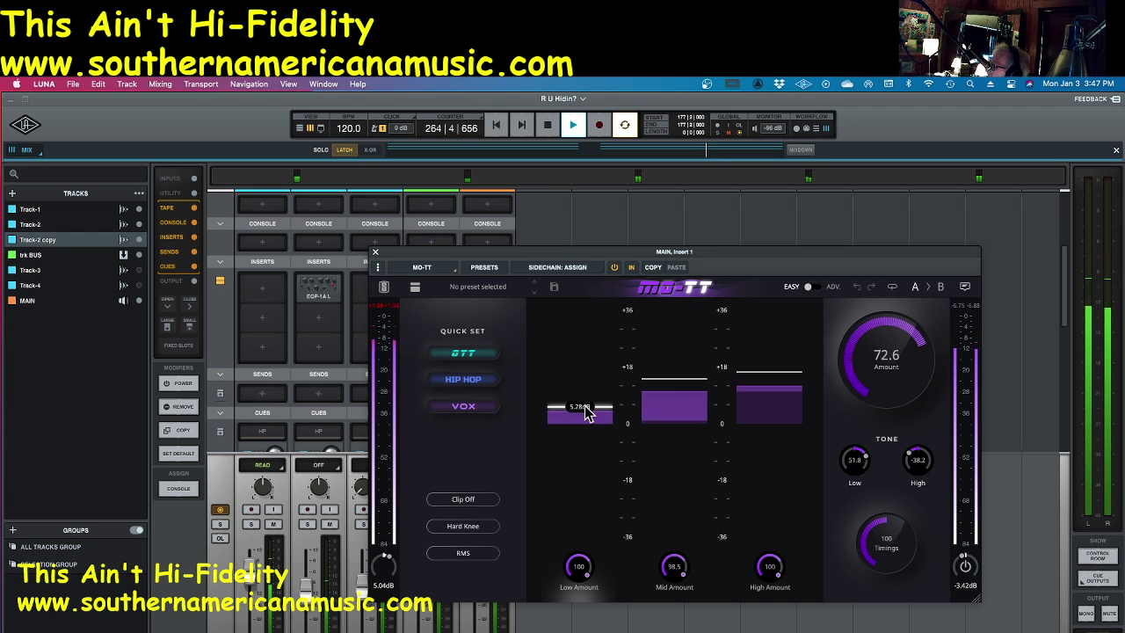
left_click_drag(586, 413, 594, 385)
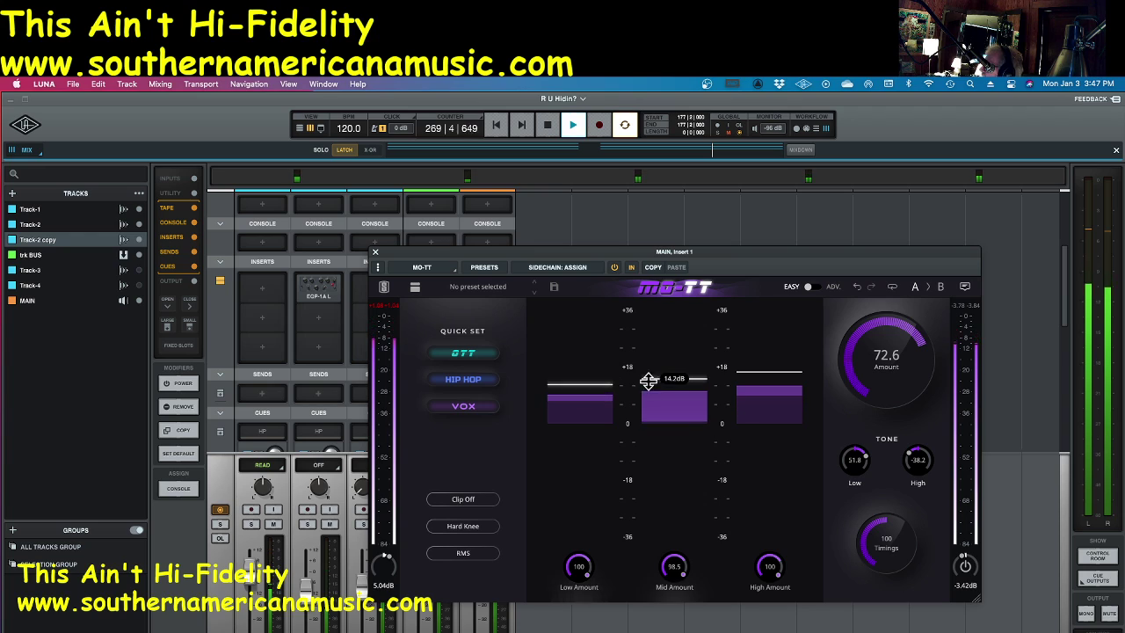
left_click_drag(679, 388, 677, 373)
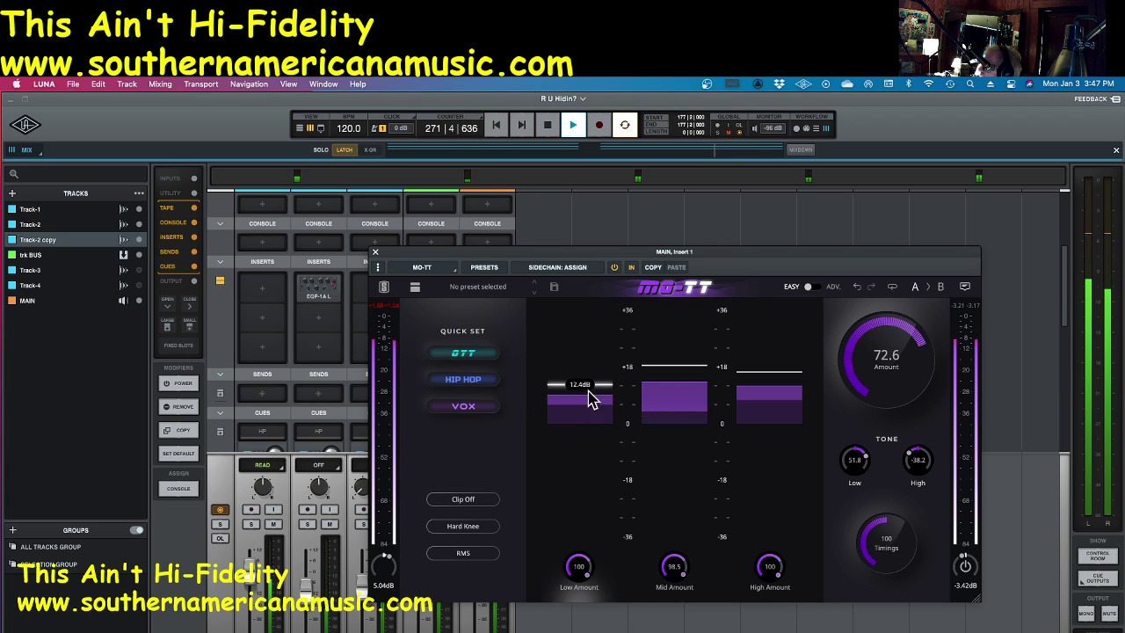
left_click_drag(584, 385, 585, 381)
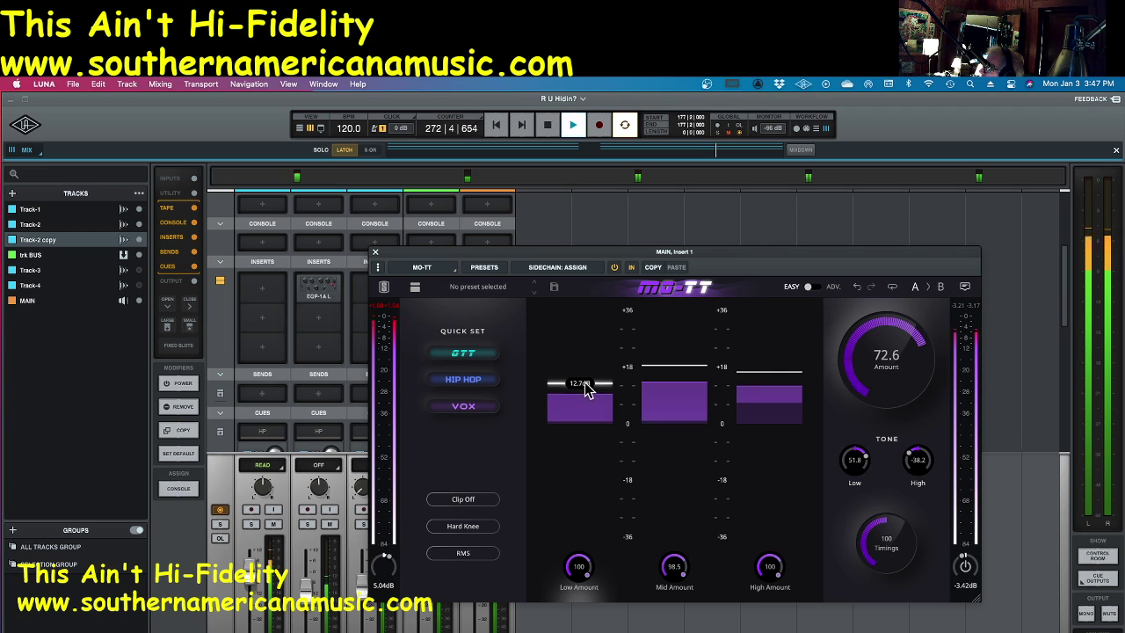
left_click_drag(770, 378, 787, 379)
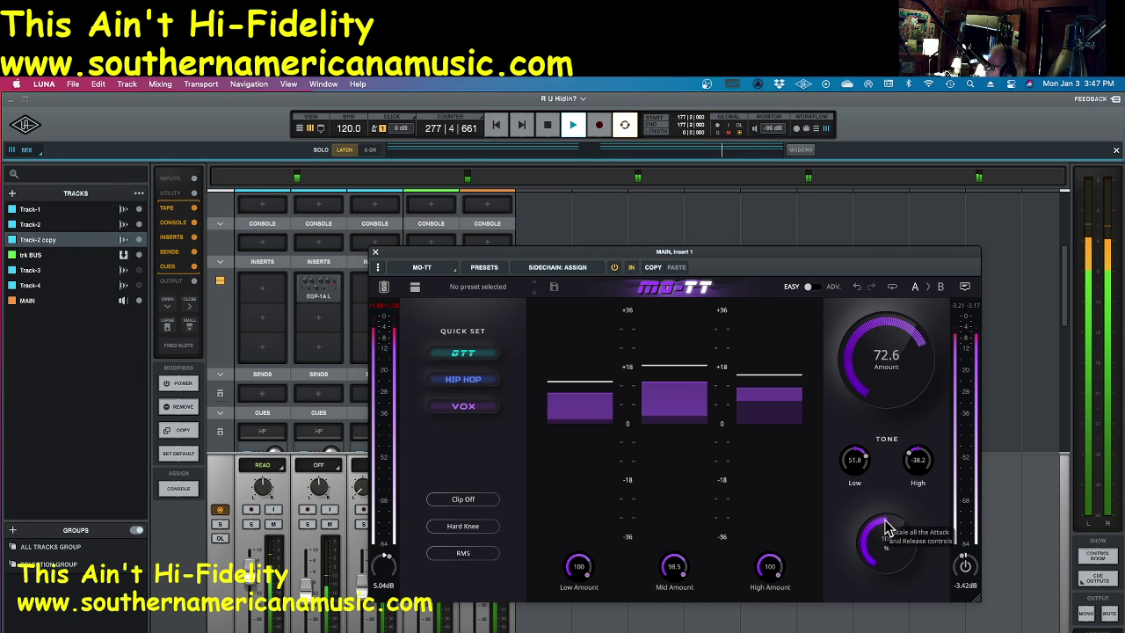
Set the MO-TT's high tone to -26.3, its timings to 343 and the overall compression amount to 60.6.
mouse_move(914, 457)
left_mouse_down()
mouse_move(925, 450)
mouse_move(921, 464)
left_mouse_up()
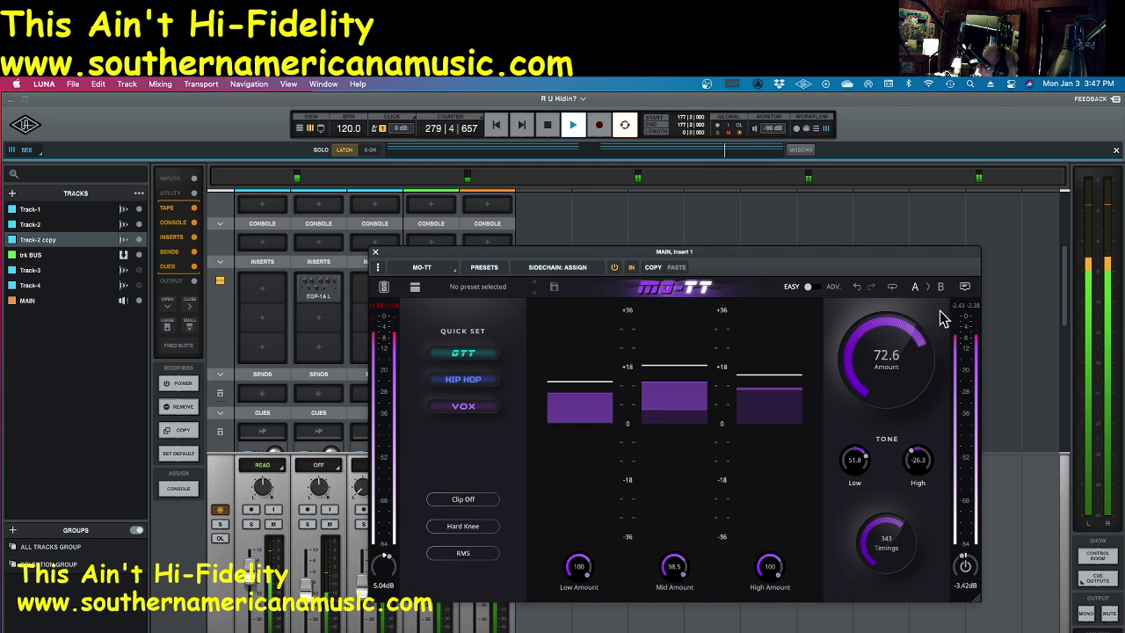
left_click_drag(897, 330, 895, 342)
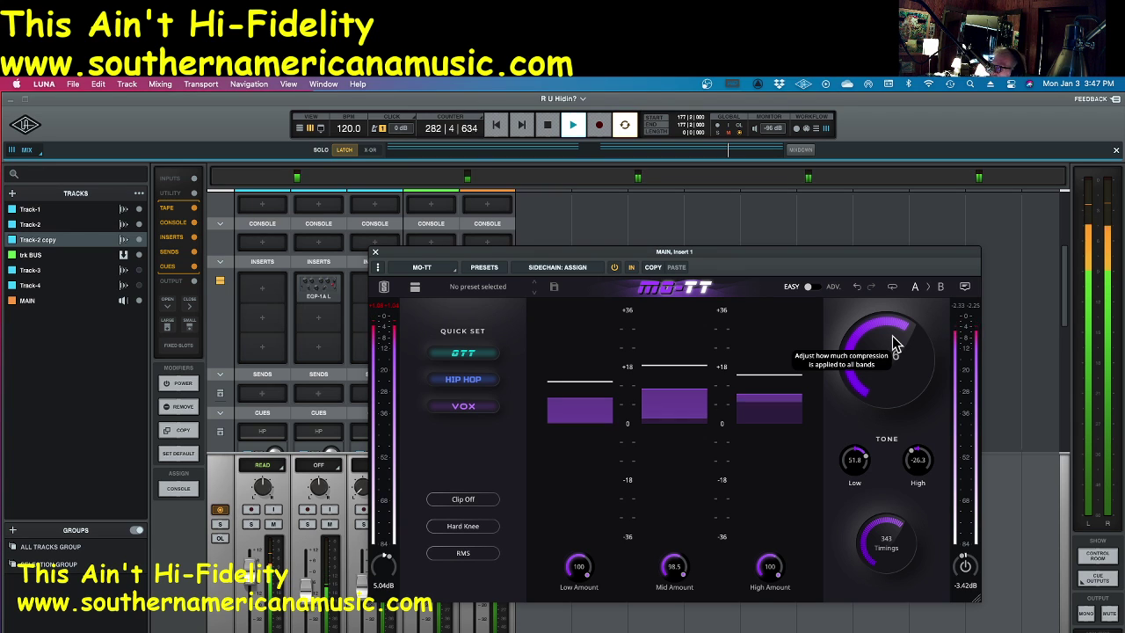
Lower the MO-TT's mid band level to about 17 dB and raise the low band level to about 14 dB.
left_click_drag(555, 254, 491, 245)
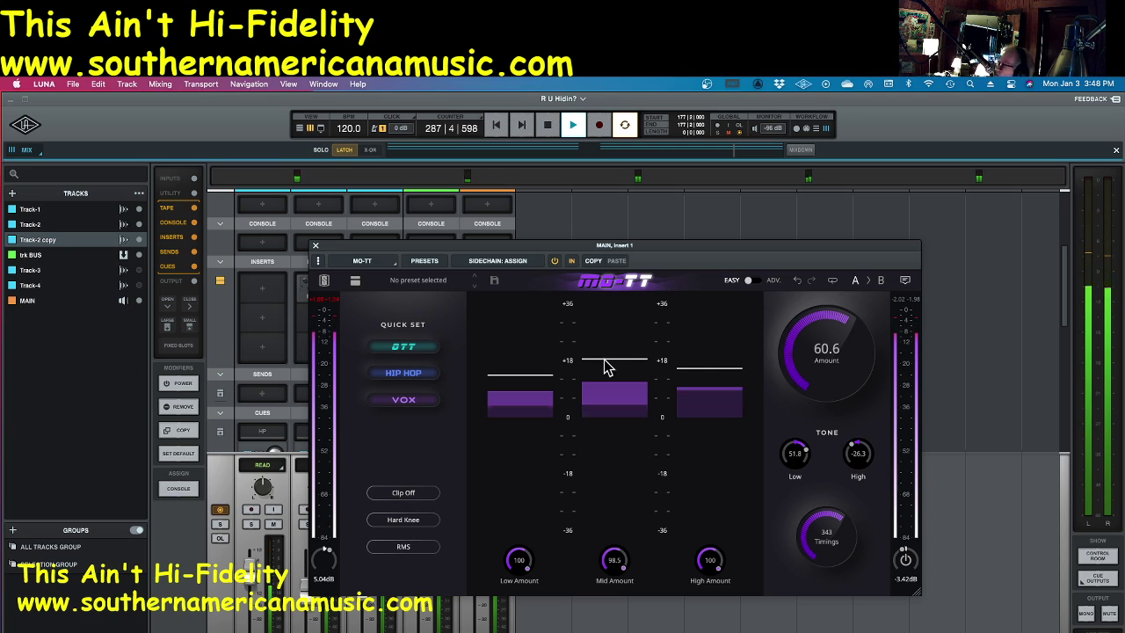
mouse_move(604, 366)
left_click_drag(602, 366, 602, 368)
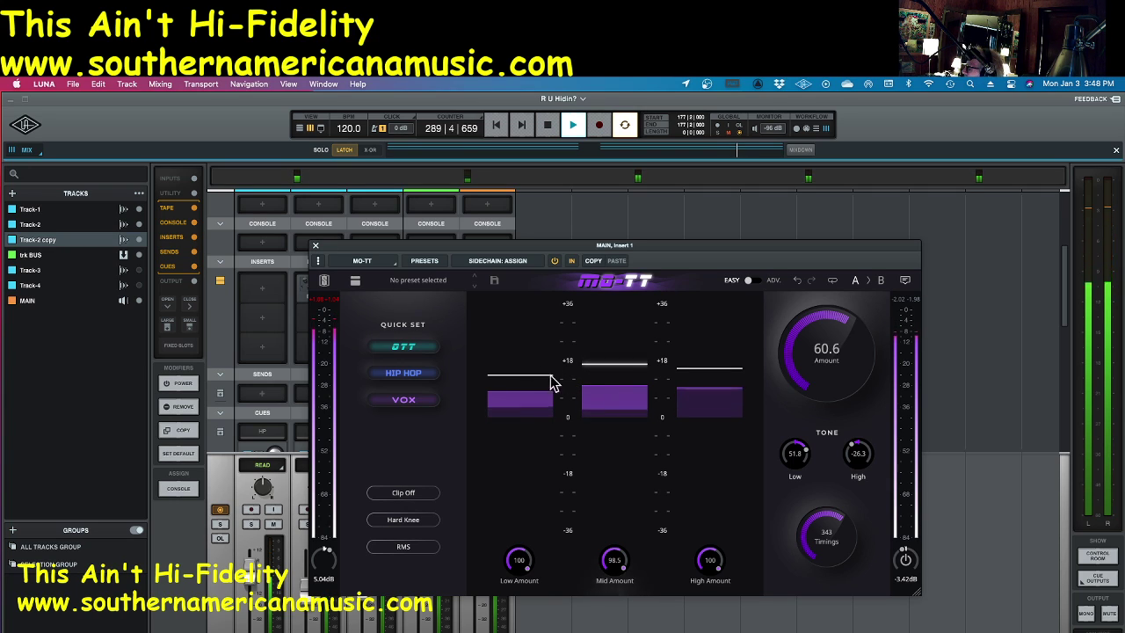
mouse_move(530, 383)
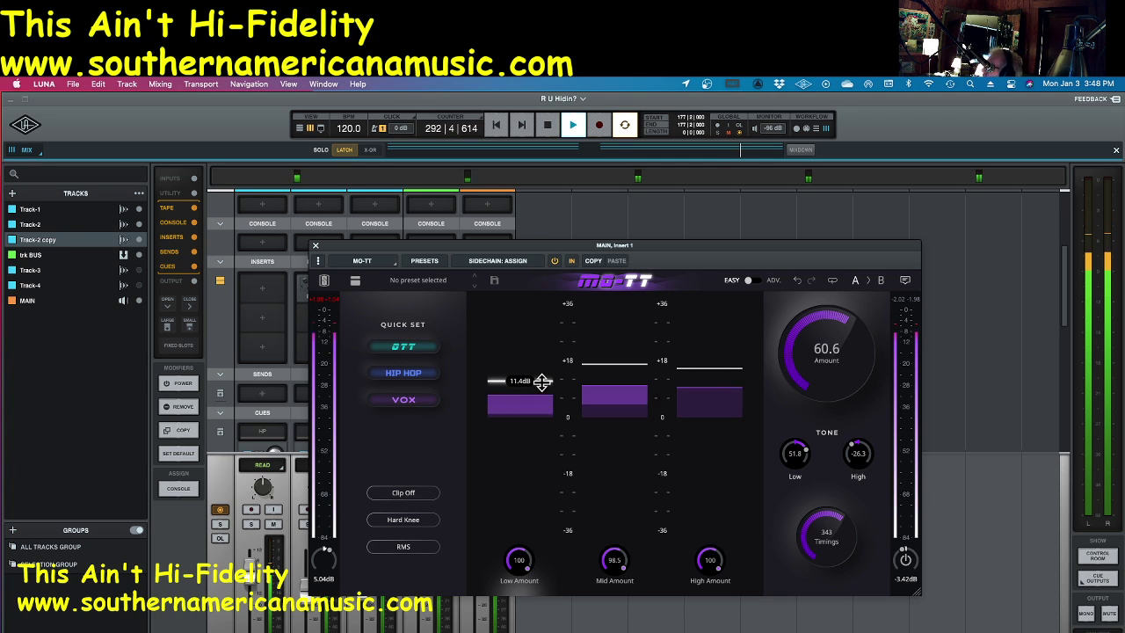
left_click_drag(543, 382, 542, 371)
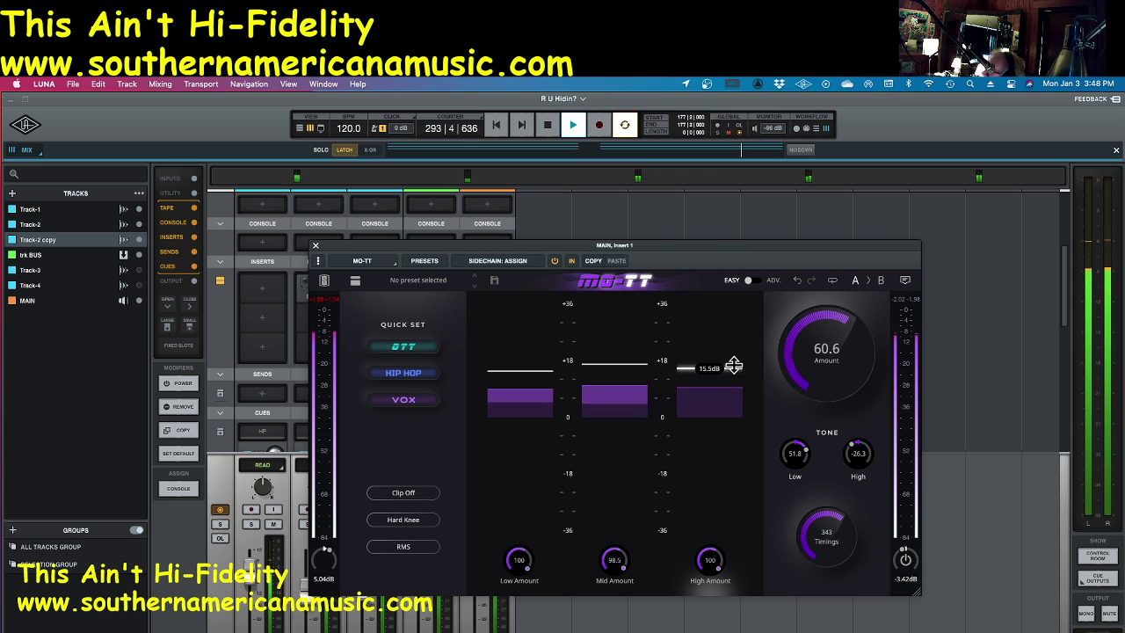
Raise the MO-TT's high band level to about 18 dB and set the high tone to 27.0.
left_click_drag(733, 358, 735, 337)
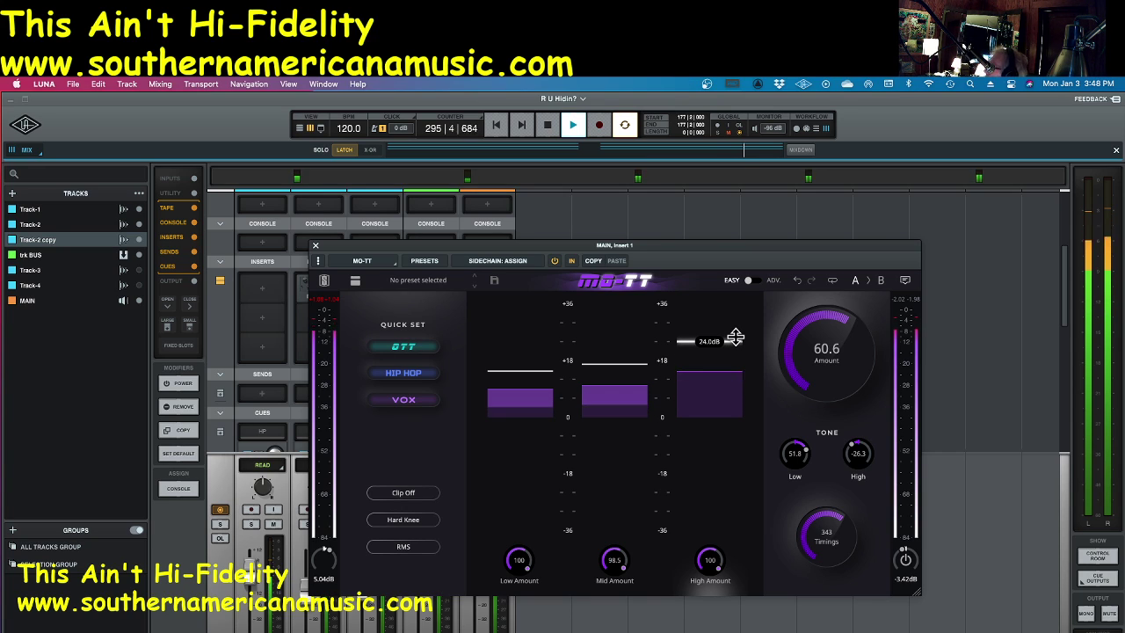
left_click_drag(735, 336, 728, 346)
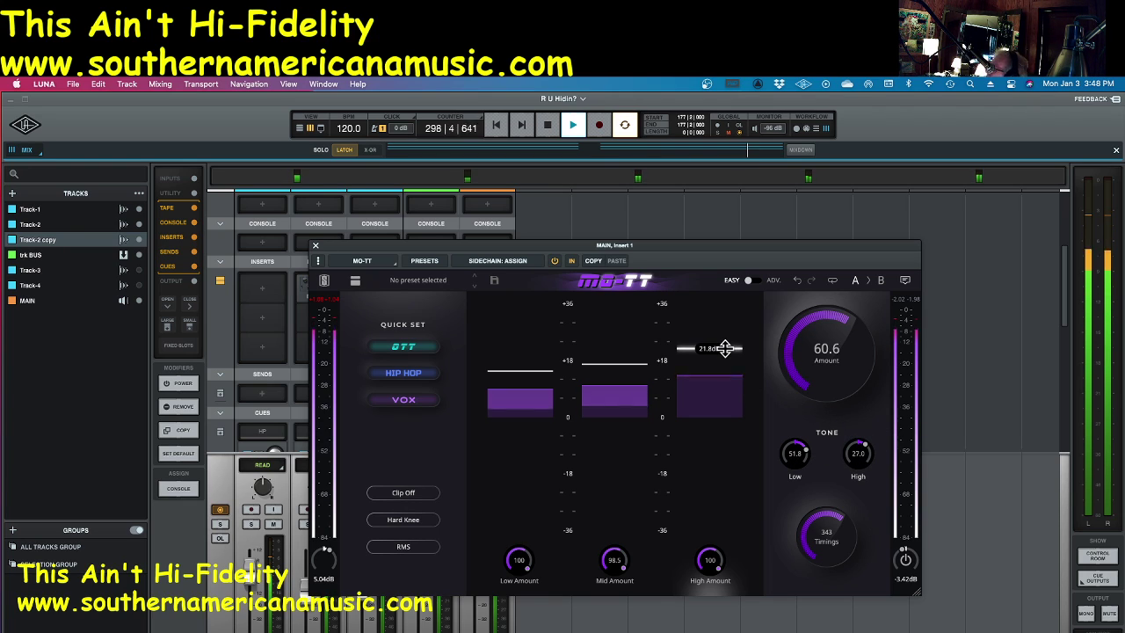
left_click_drag(724, 349, 724, 359)
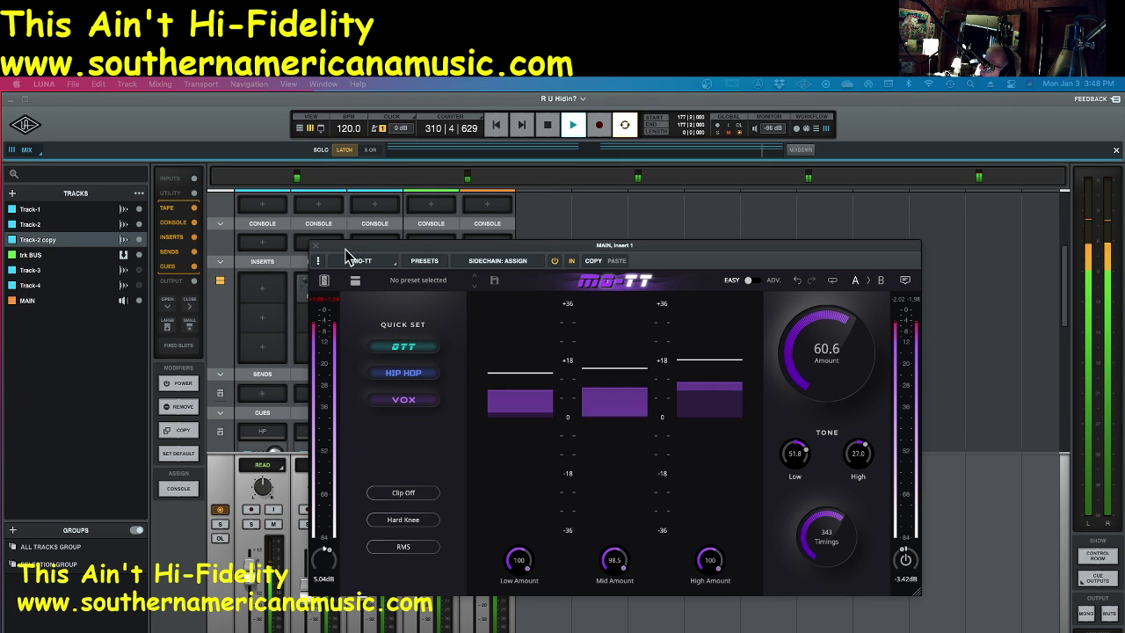
Move the MO-TT window clear of the mixer channels to expose the MAIN channel's insert slots.
left_click_drag(347, 252, 618, 230)
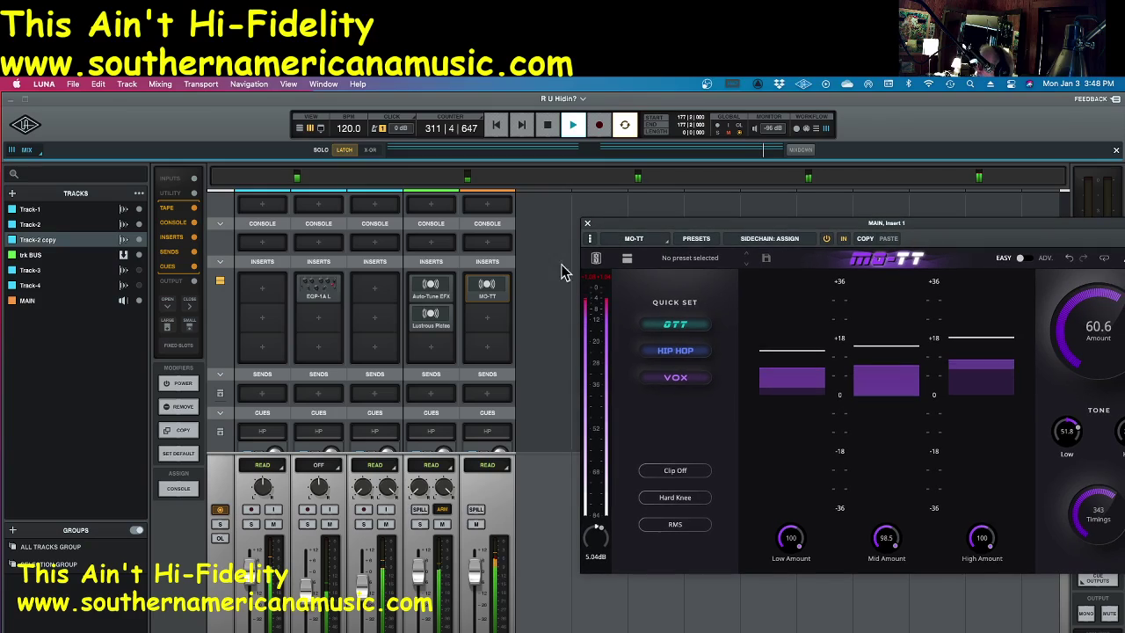
scroll(482, 373, "up", 2)
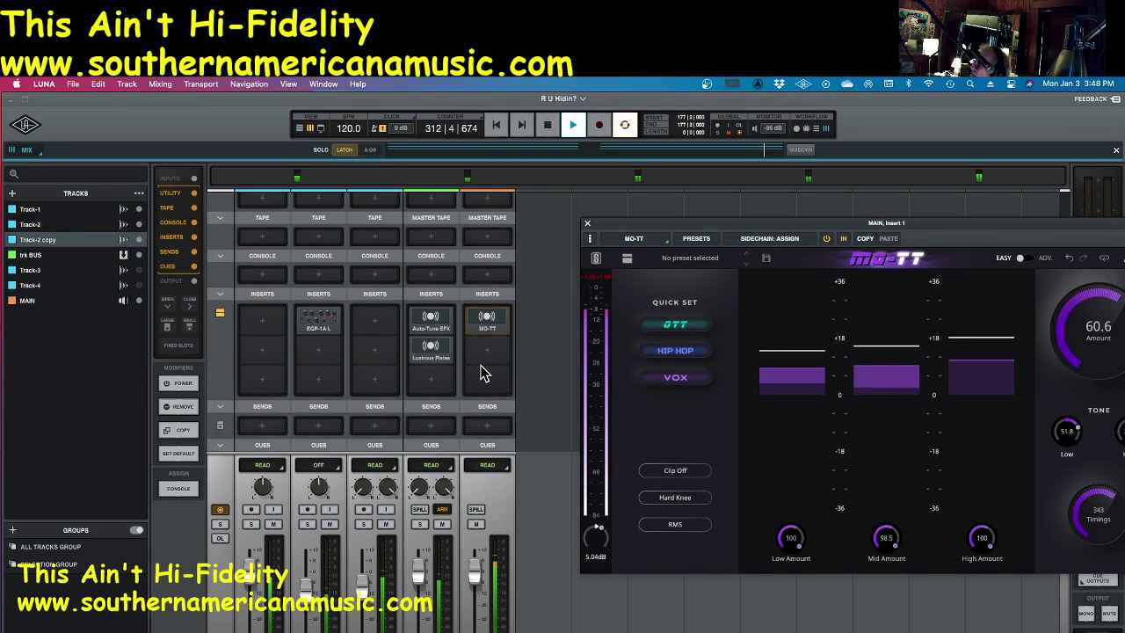
scroll(482, 373, "up", 1)
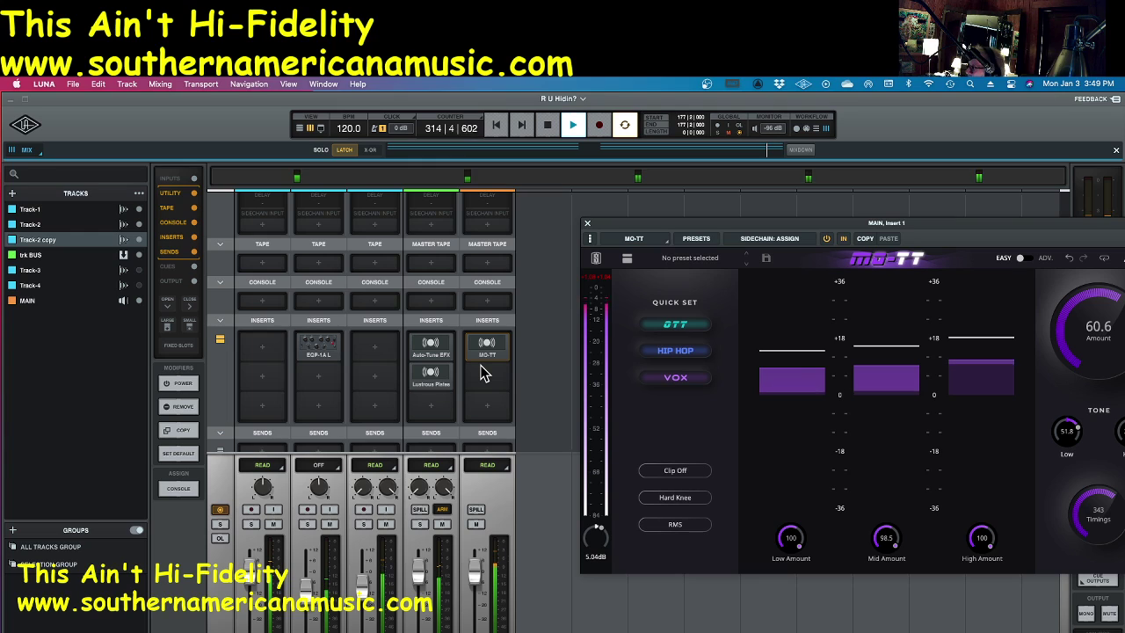
scroll(482, 373, "up", 1)
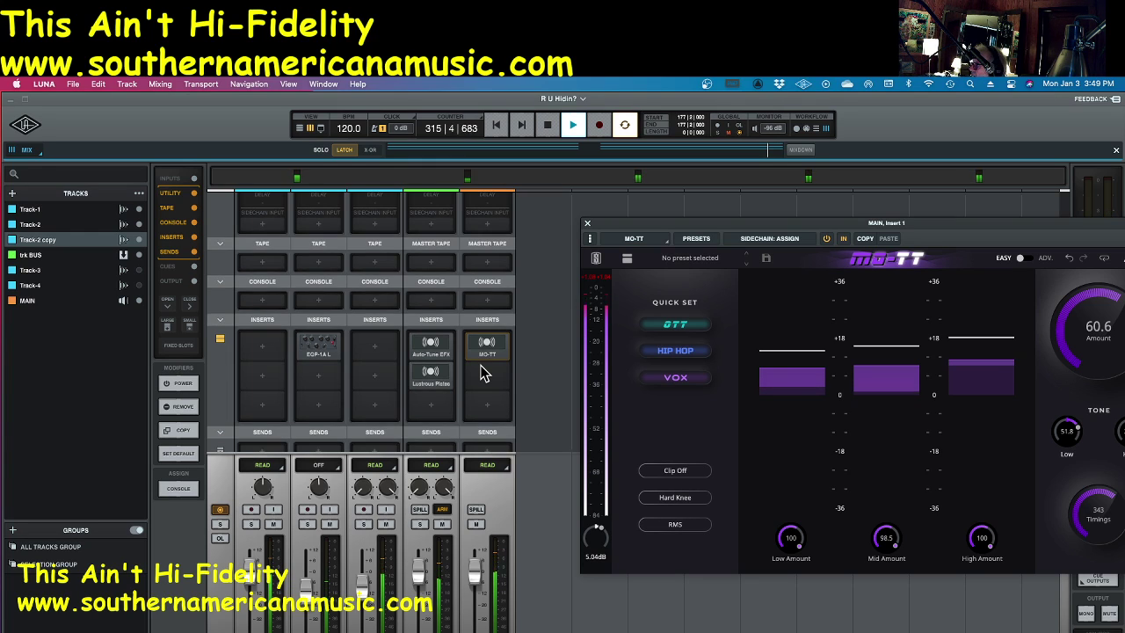